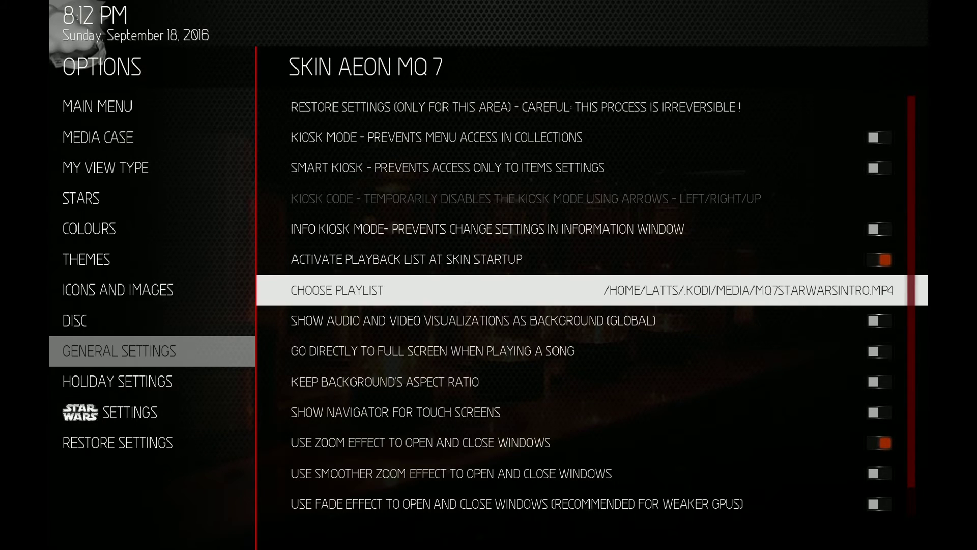
key(Down)
key(Return)
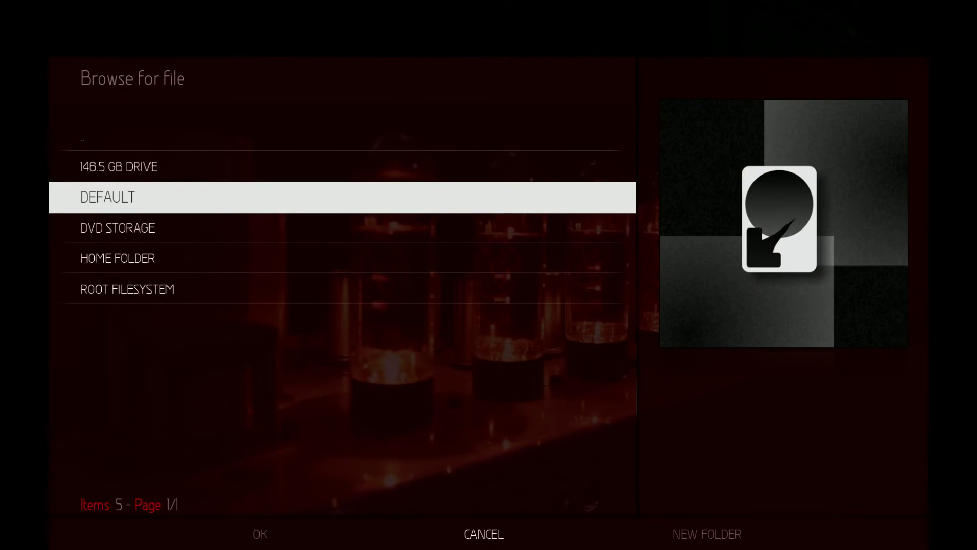
key(Down)
key(Down)
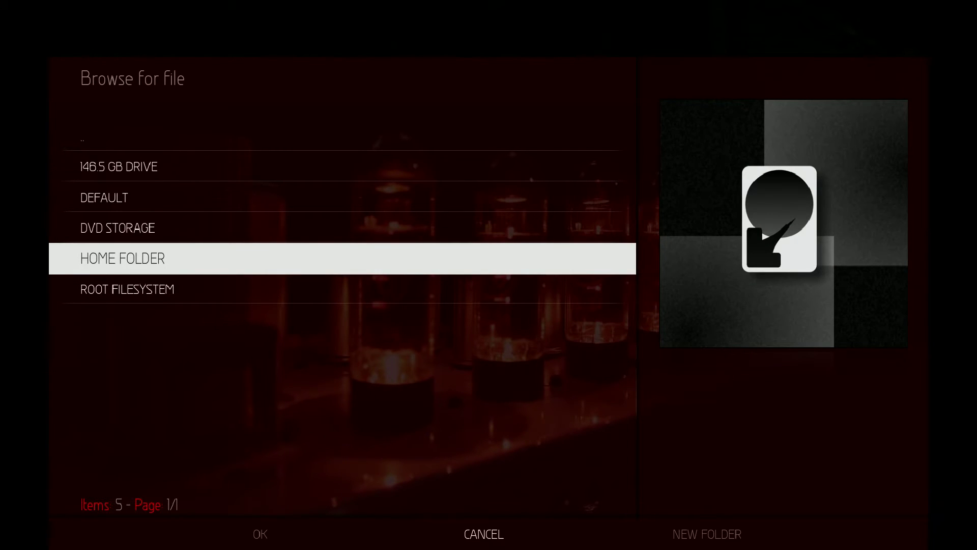
key(Return)
key(Down)
key(Down)
key(Down)
key(Down)
key(Down)
key(Down)
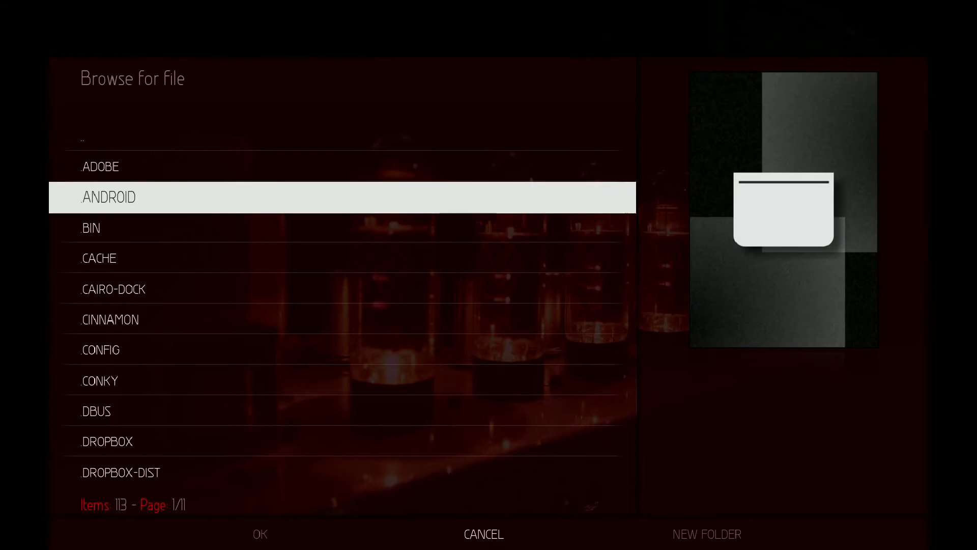
key(Down)
key(Down)
key(Down)
key(Down)
key(Down)
key(Down)
key(Down)
key(Down)
key(Down)
key(Down)
key(Down)
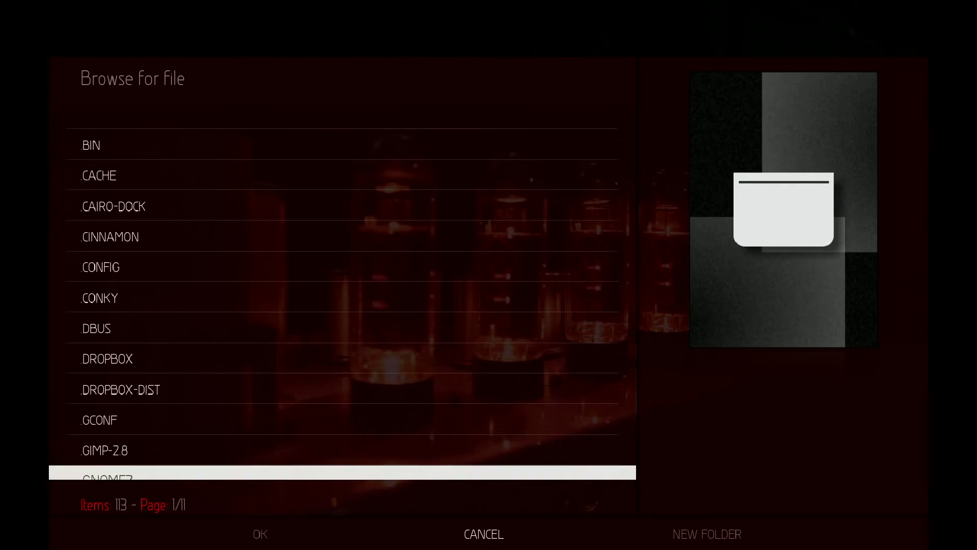
key(Down)
key(Down)
key(Return)
key(Down)
key(Down)
key(Return)
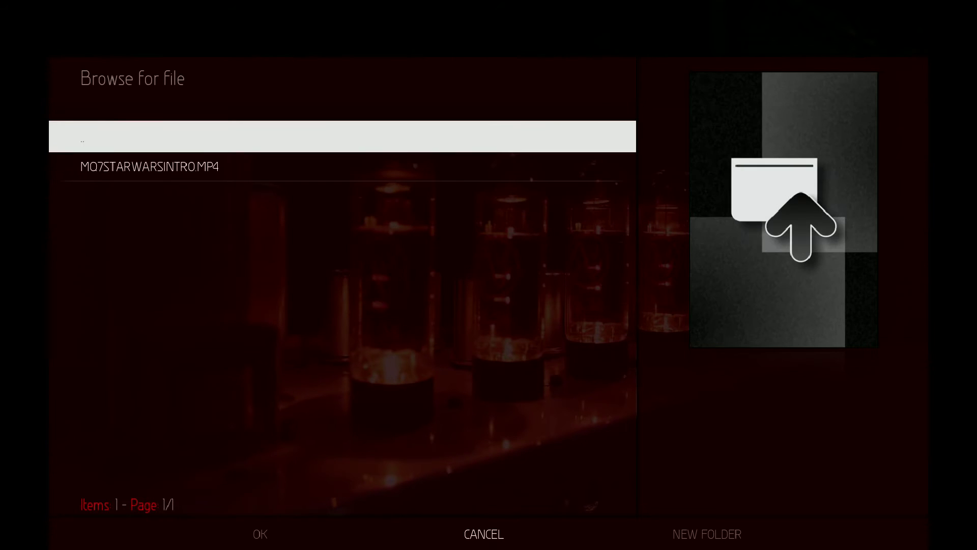
key(Down)
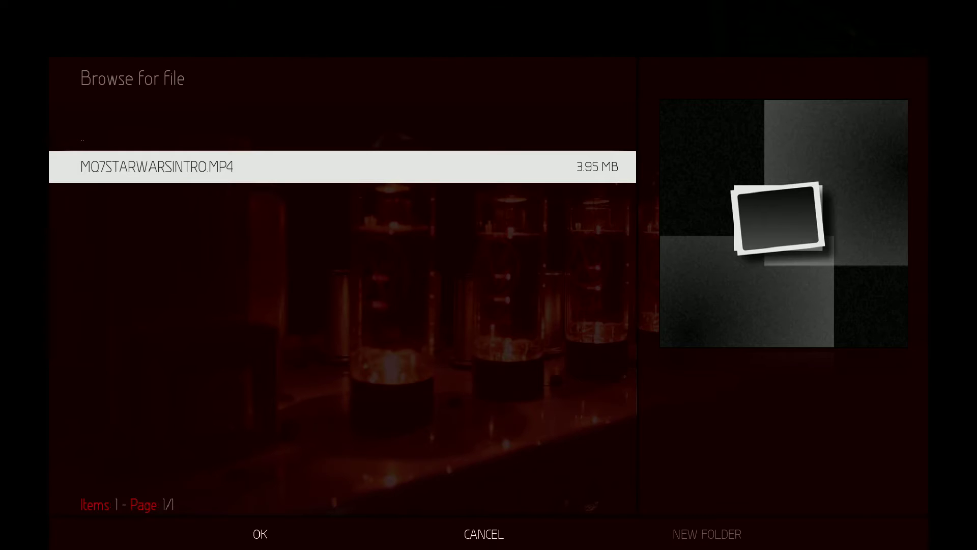
key(Down)
key(Right)
key(Return)
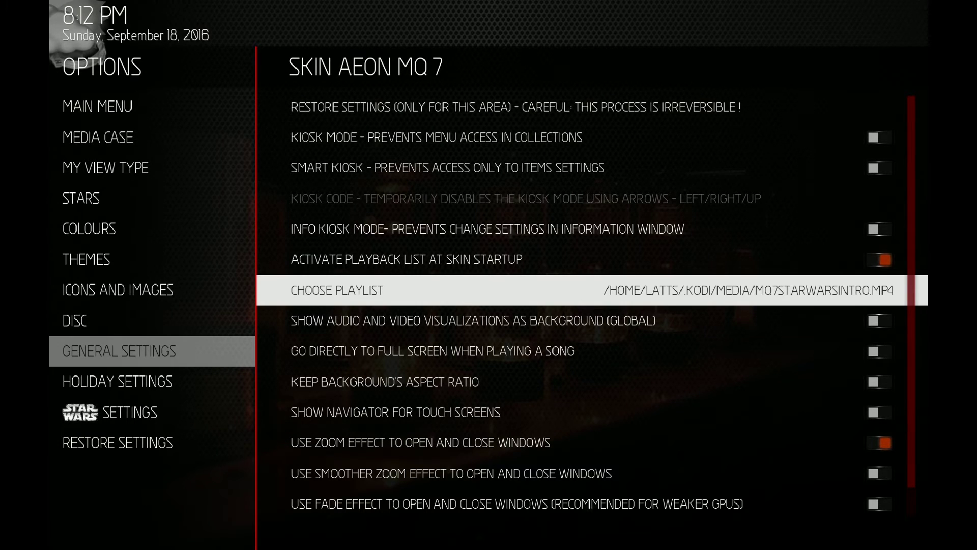
key(Escape)
Exit the Aeon MQ 7 options, leaving the skin's dark home background showing.
key(Escape)
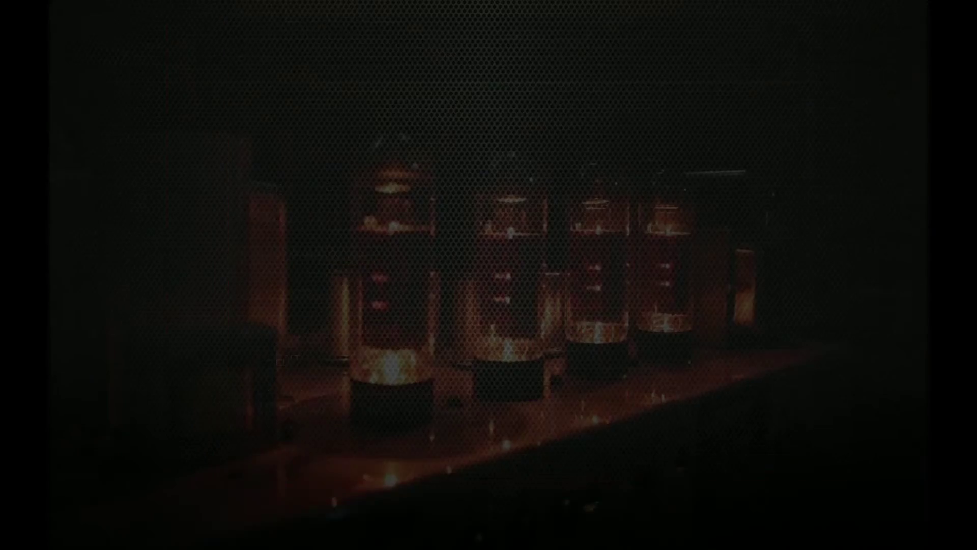
key(Escape)
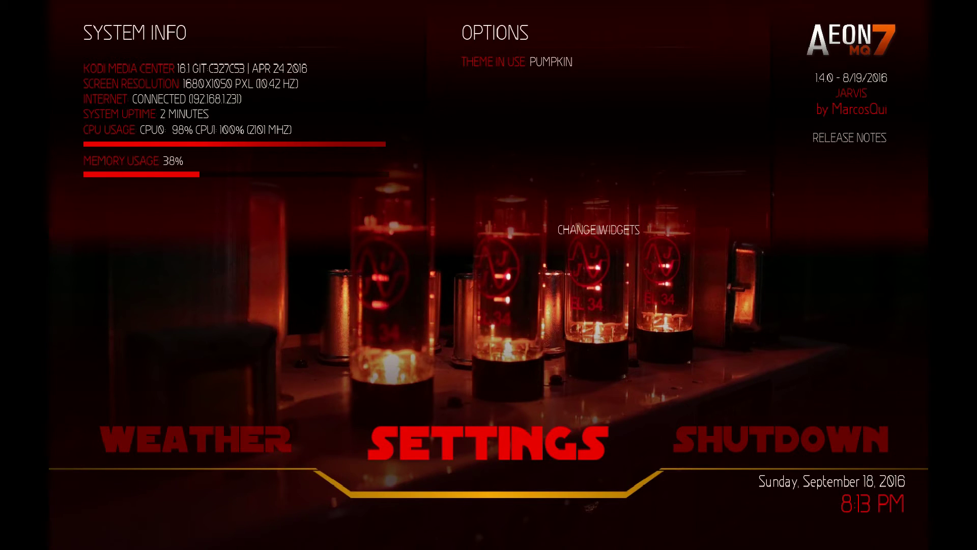
Turn on the STAR WARS image theme in Skin Settings > Themes.
key(Down)
key(Right)
key(Right)
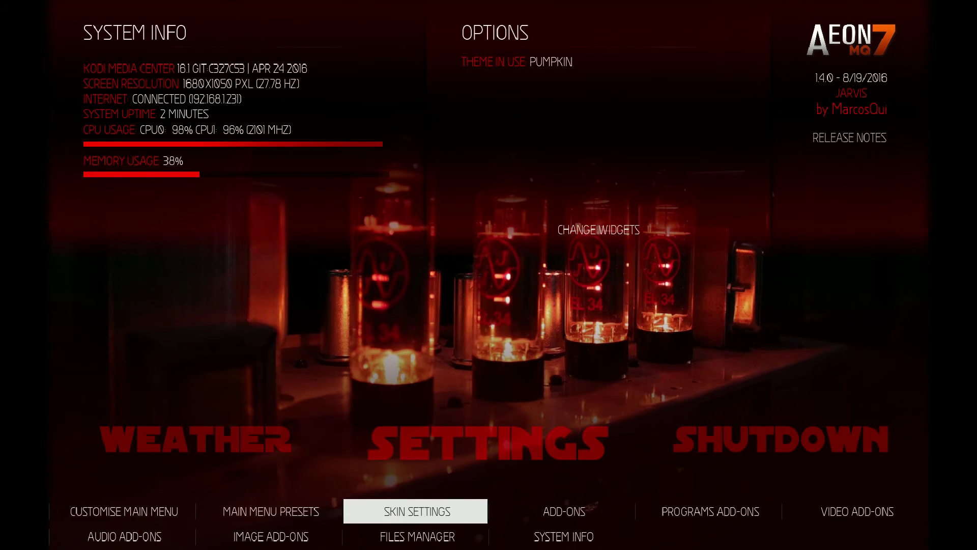
key(Return)
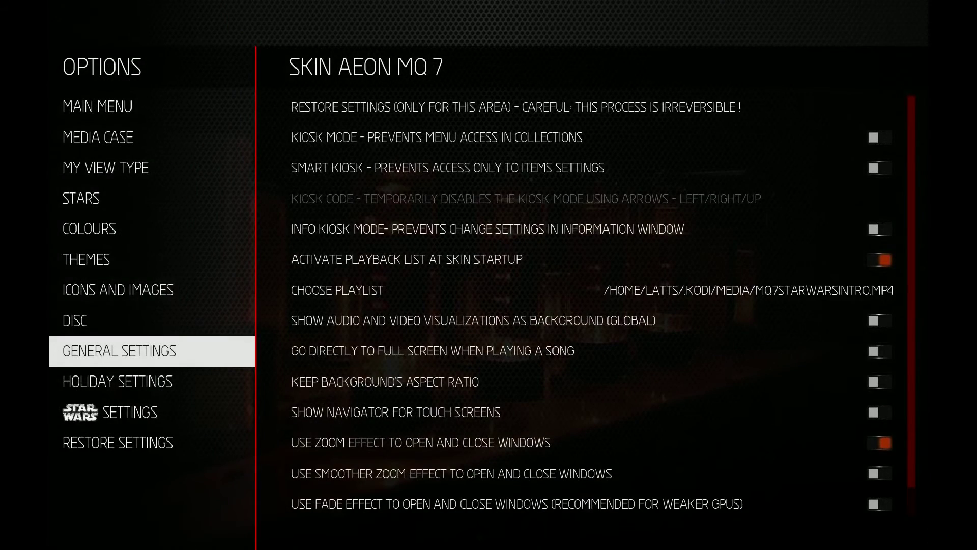
key(Up)
key(Up)
key(Up)
key(Right)
key(Down)
key(Down)
key(Down)
key(Down)
key(Down)
key(Down)
key(Down)
key(Down)
key(Down)
key(Down)
key(Down)
key(Down)
key(Down)
key(Down)
key(Down)
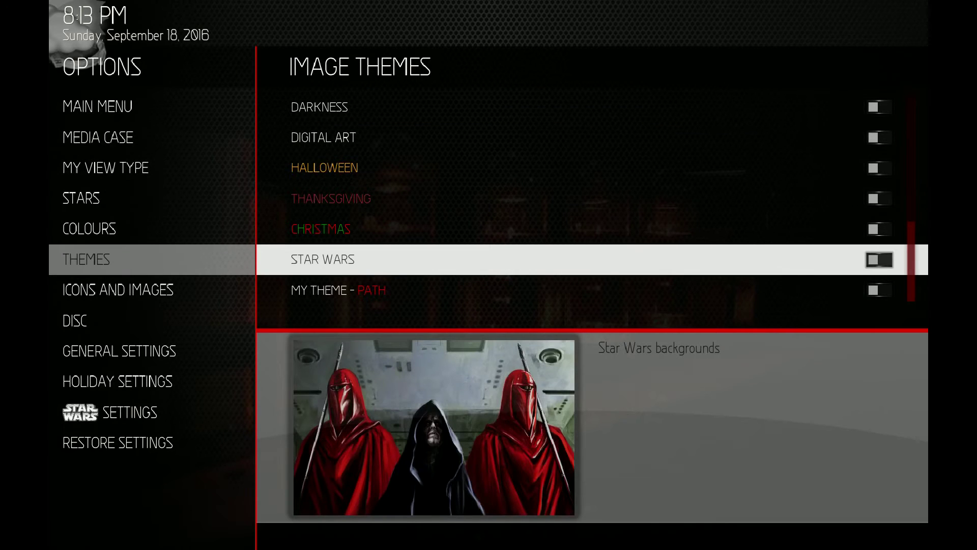
key(Return)
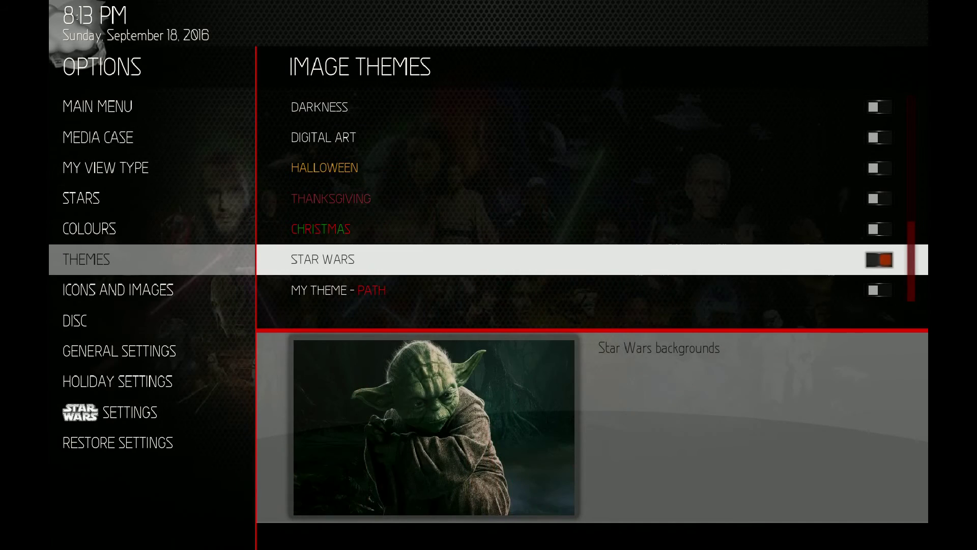
Return home and browse the menu entries to preview the Star Wars backgrounds.
key(Escape)
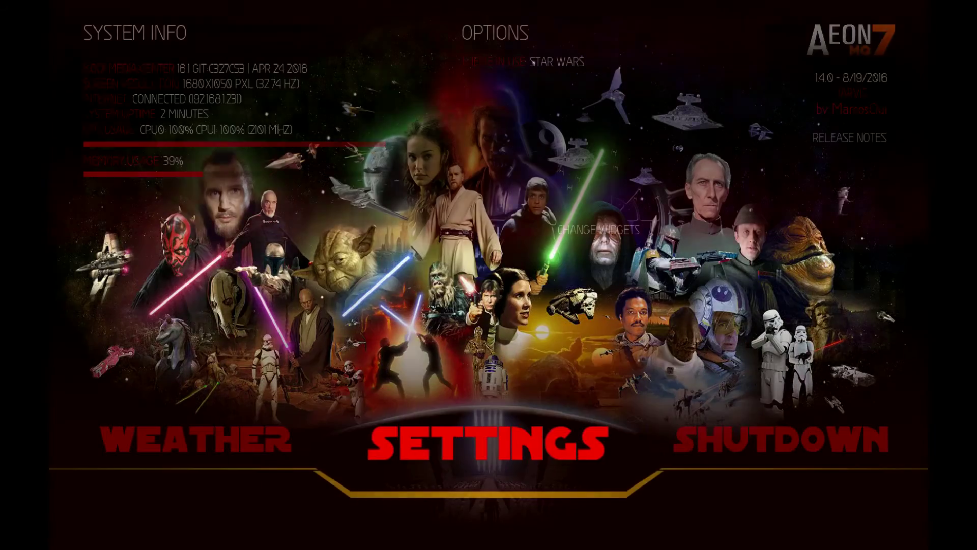
key(Right)
key(Right)
key(Right)
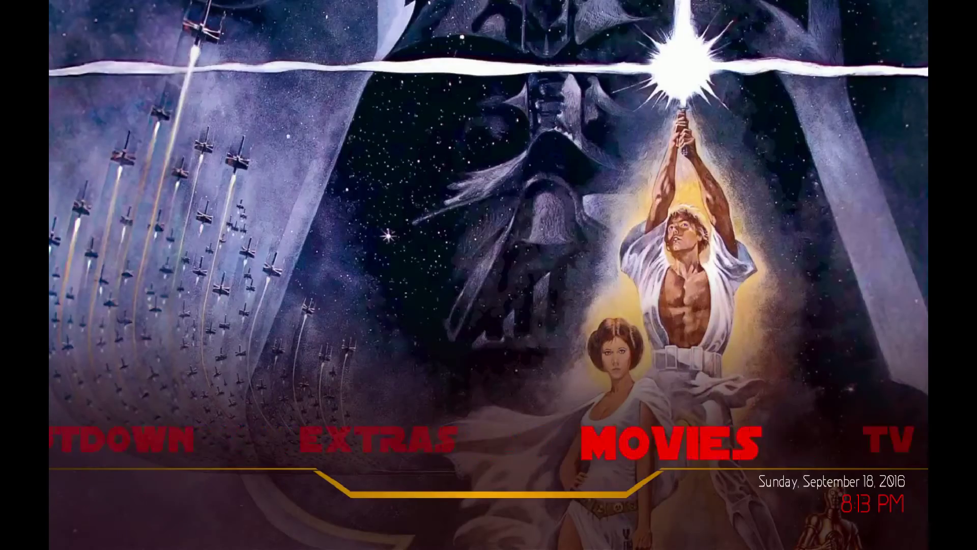
key(Right)
key(Left)
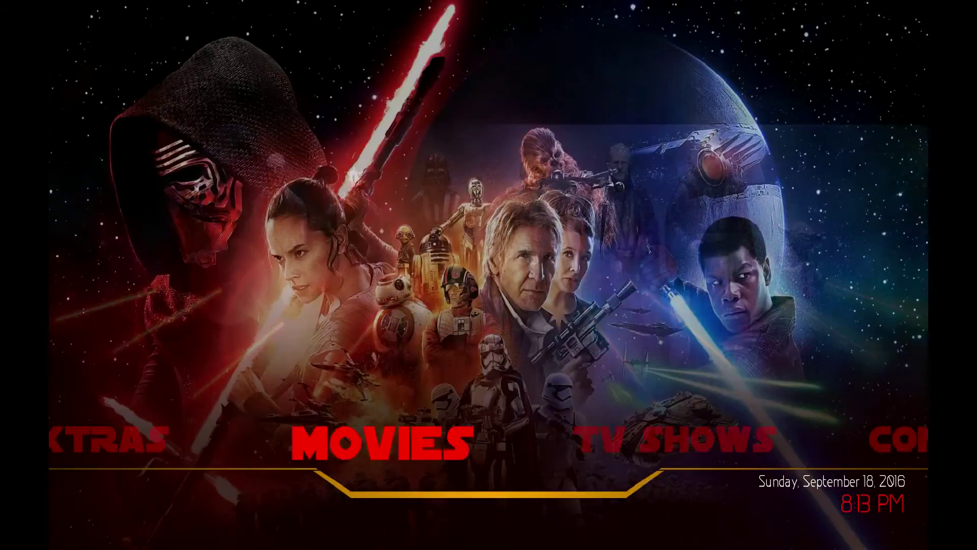
key(Left)
key(Left)
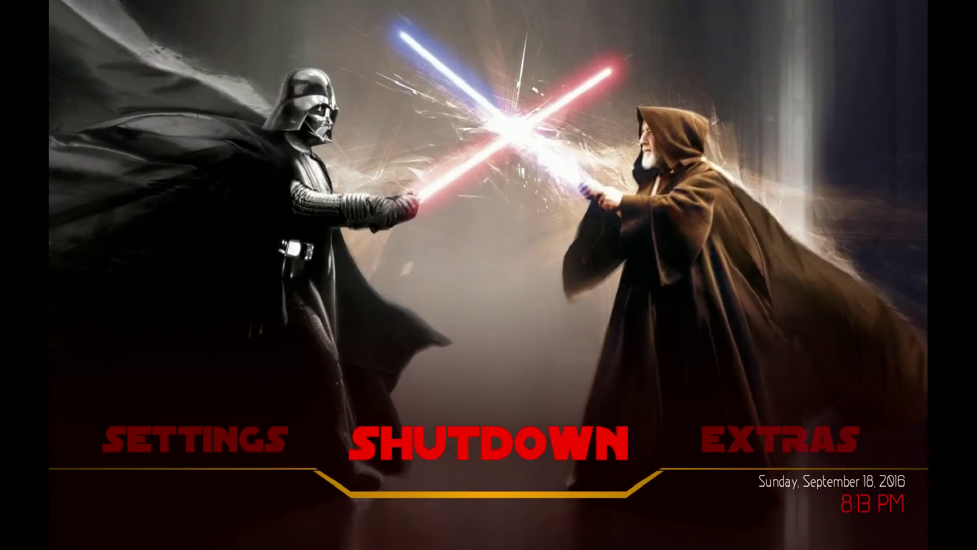
key(Left)
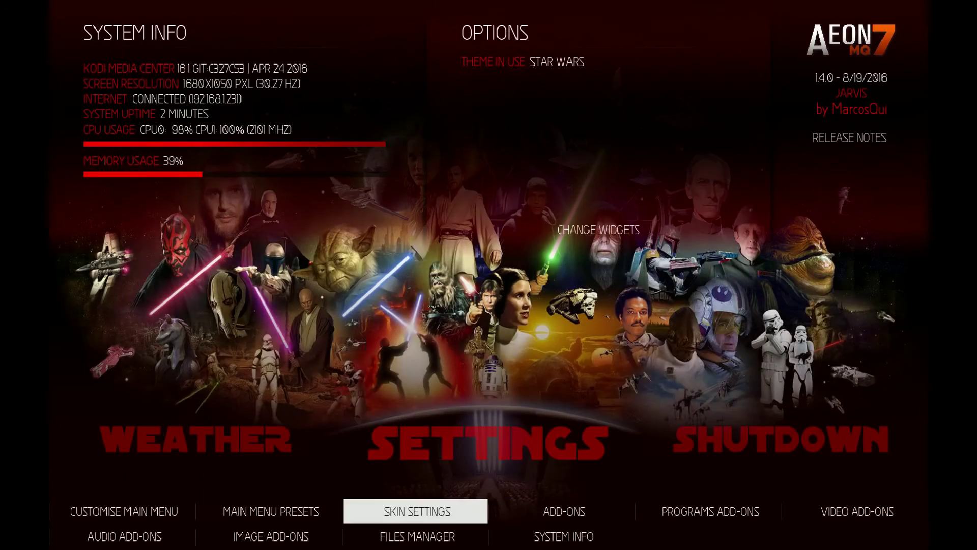
key(Return)
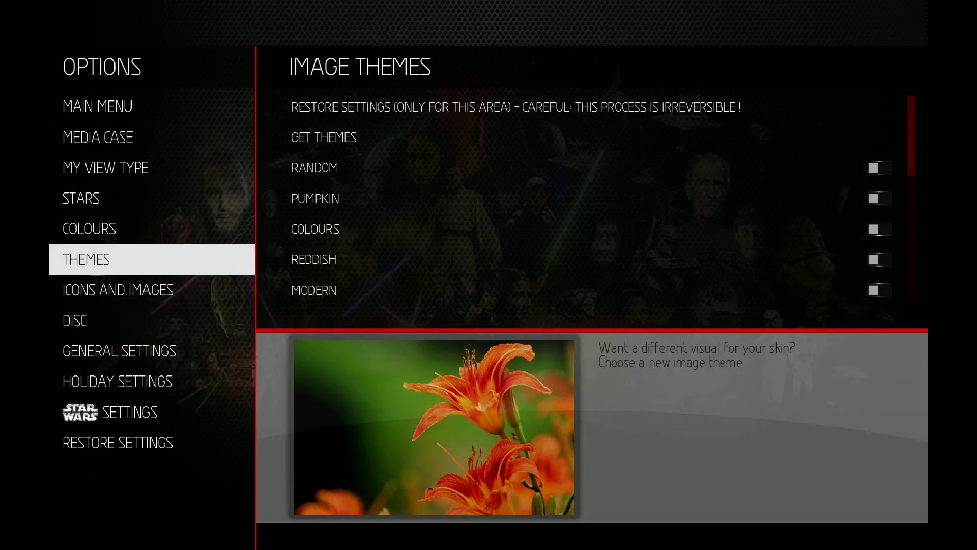
Look through the General and Holiday categories, then enter the Star Wars Settings toggle list.
key(Down)
key(Down)
key(Down)
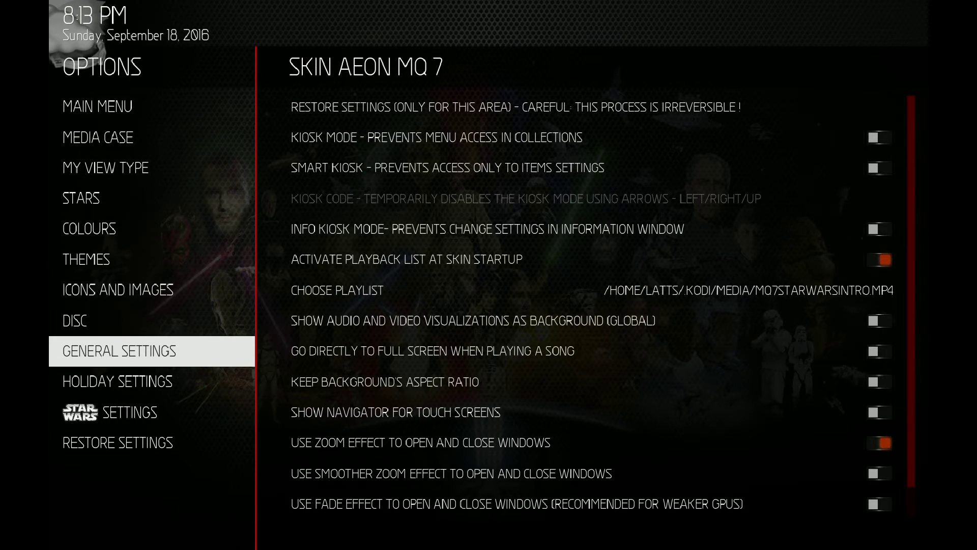
key(Down)
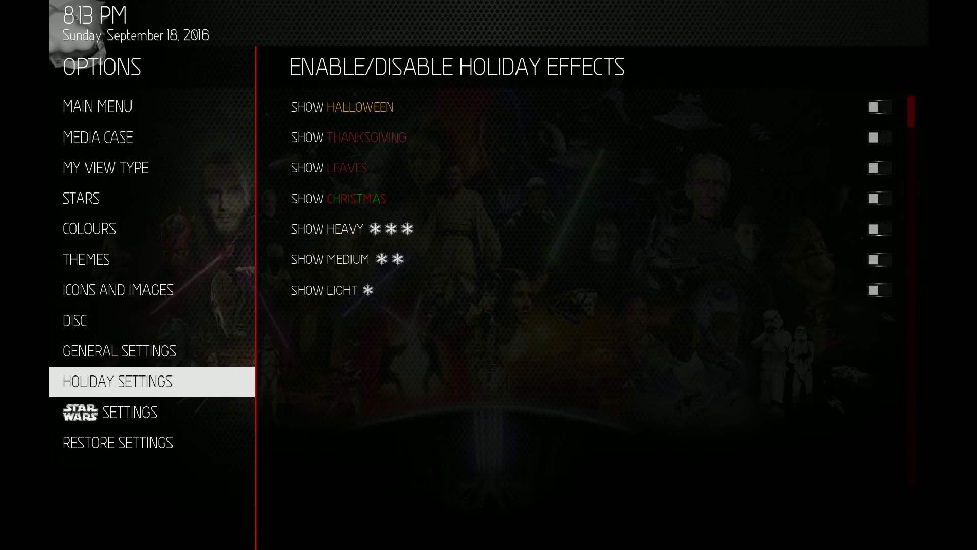
key(Down)
key(Up)
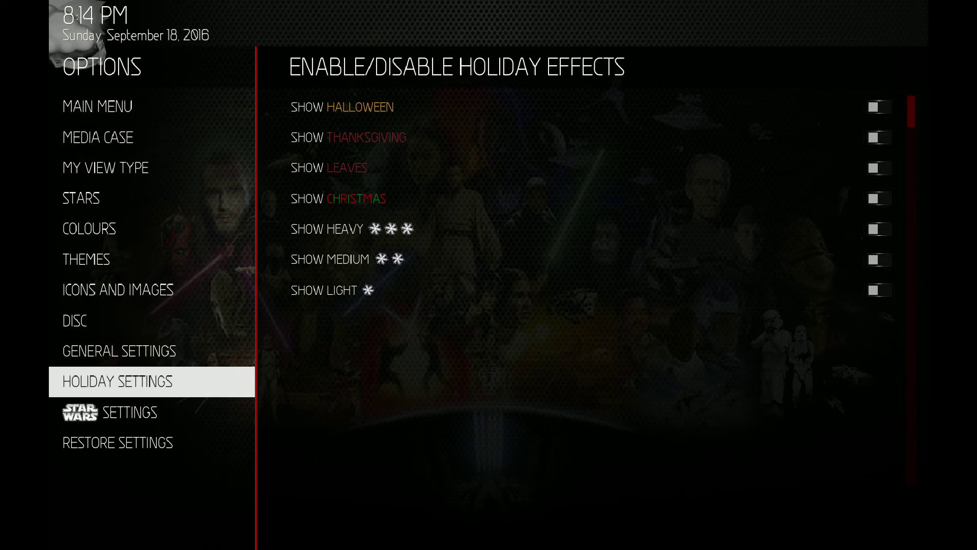
key(Down)
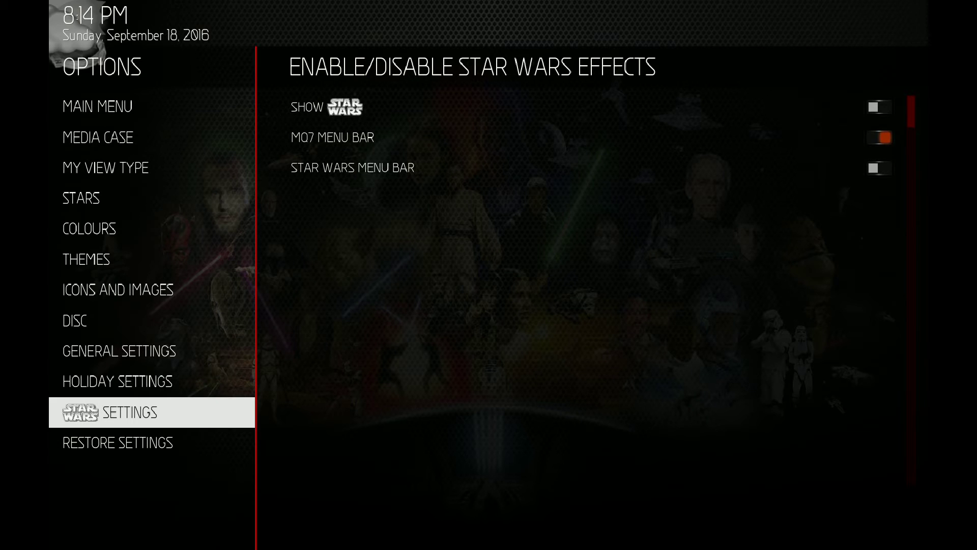
key(Up)
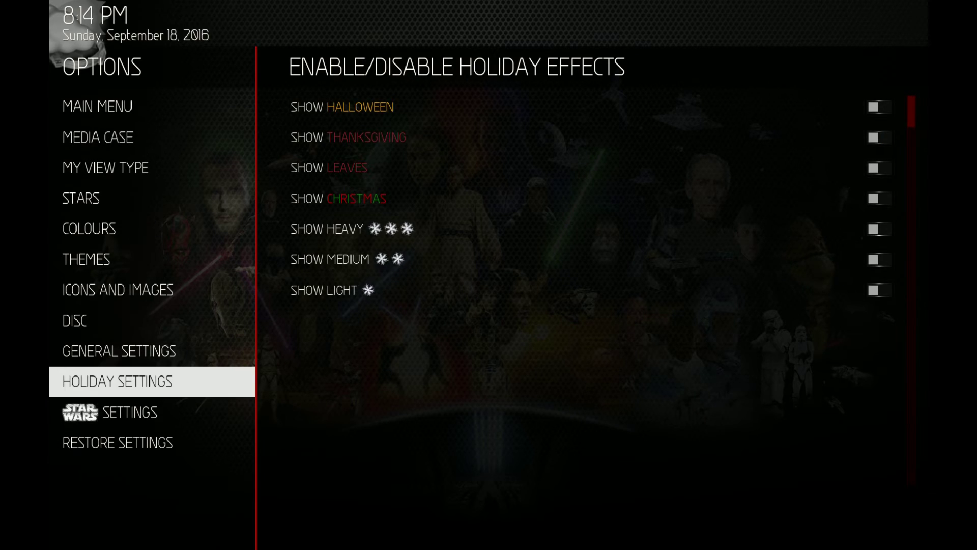
key(Down)
key(Up)
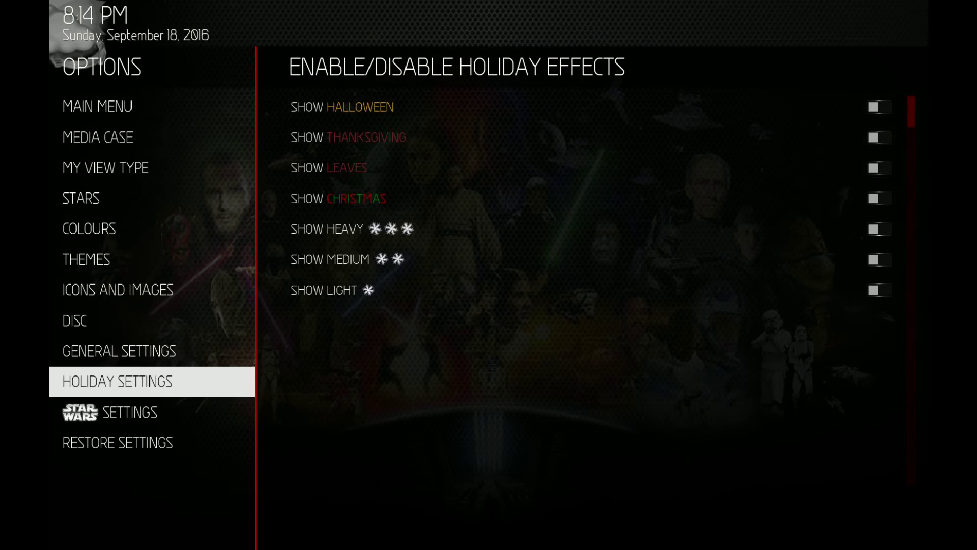
key(Down)
key(Up)
key(Up)
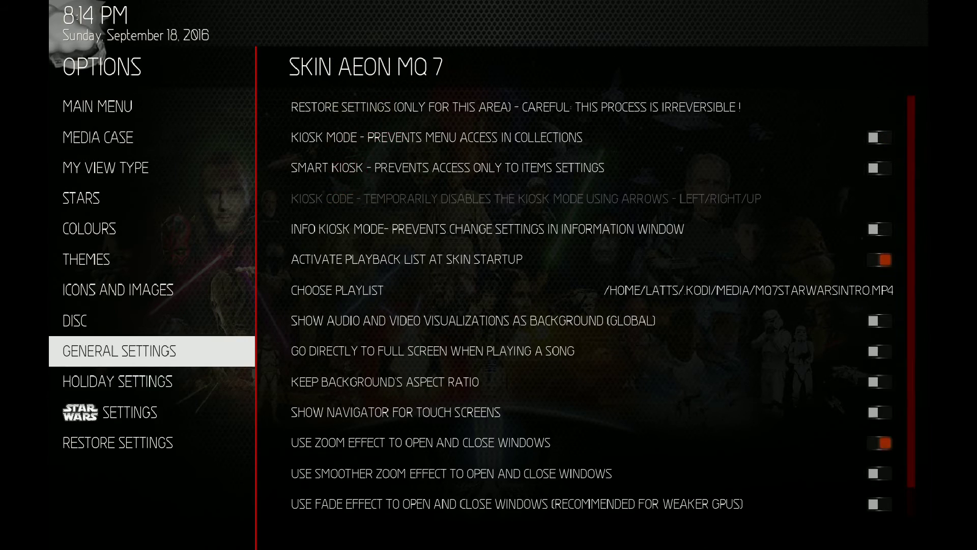
key(Down)
key(Down)
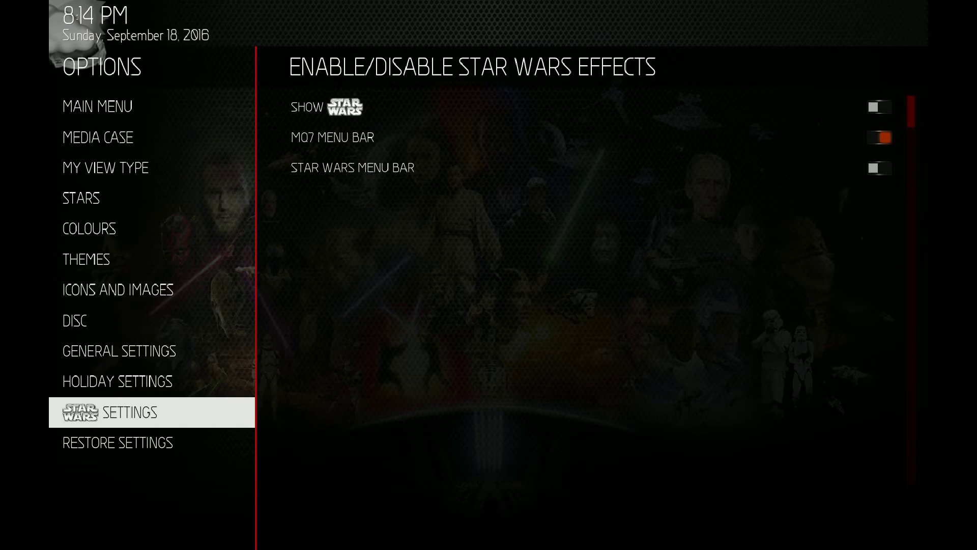
key(Right)
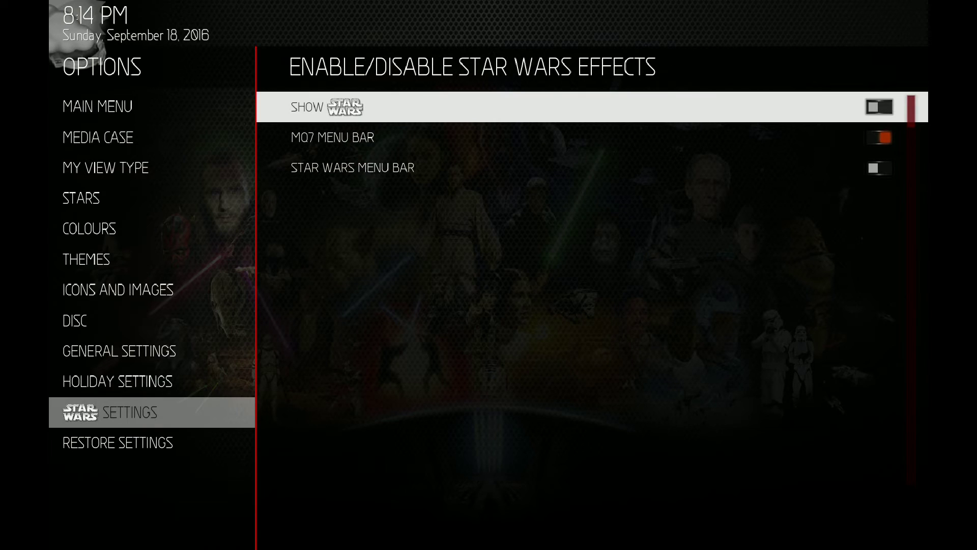
Return home to view the MQ7 menu bar and bring up the Settings submenu.
key(Down)
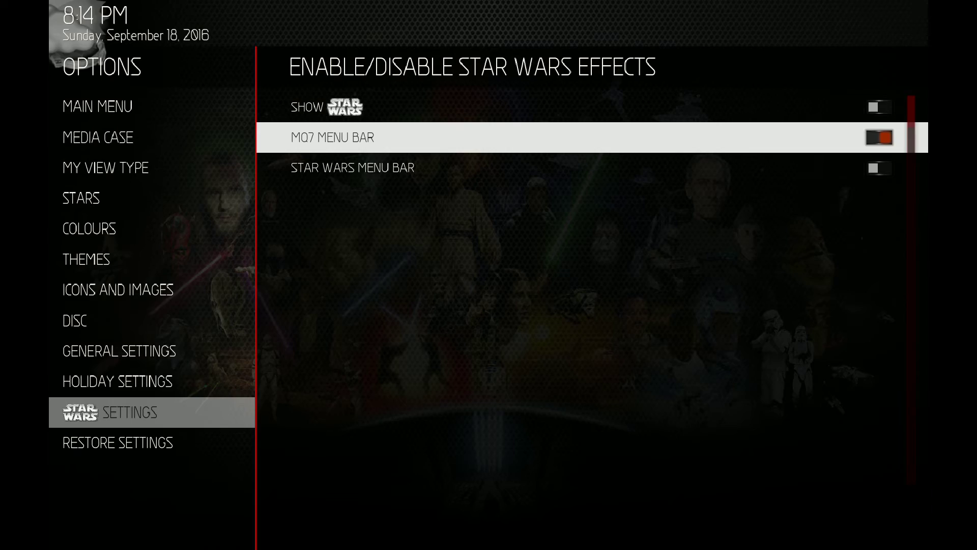
key(Escape)
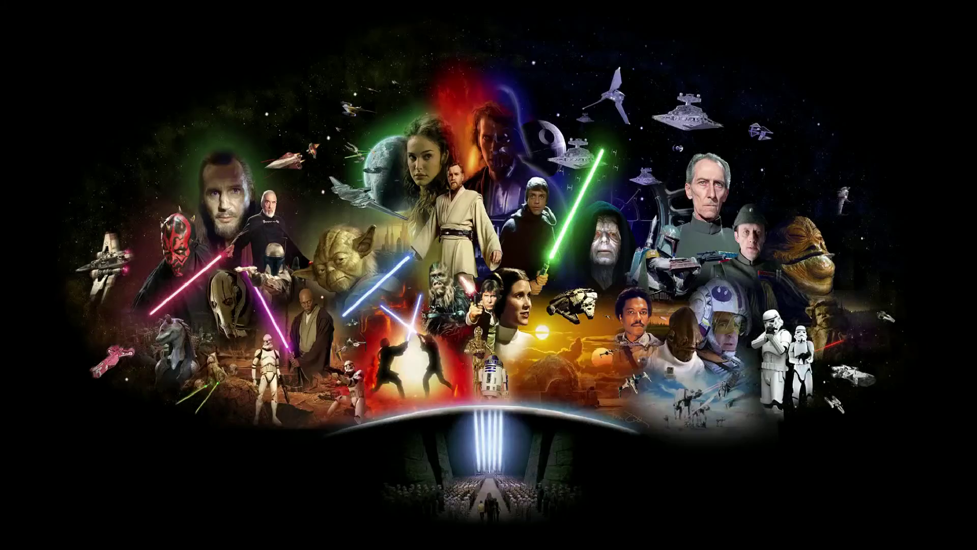
key(Left)
key(Right)
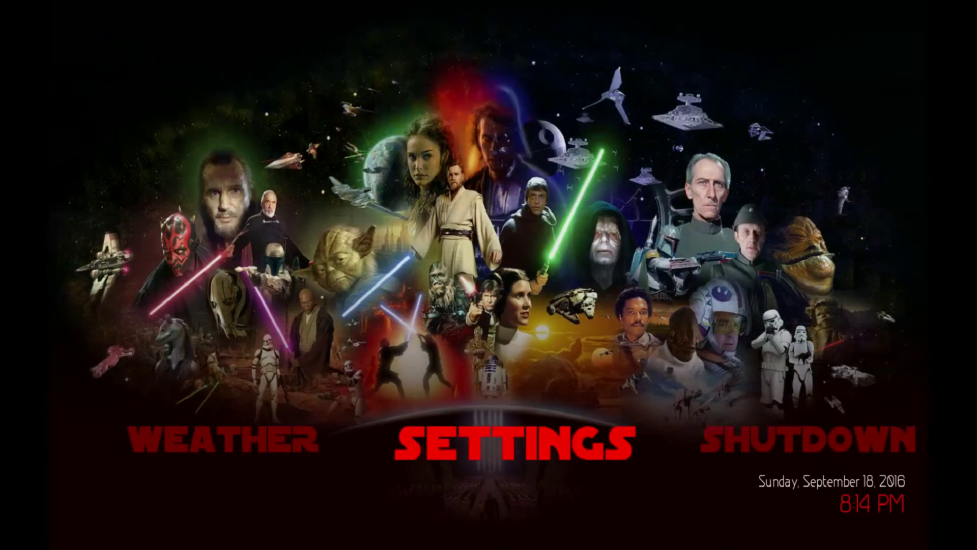
Recheck the M07 Menu Bar option under Star Wars Settings, then go back home.
key(Down)
key(Return)
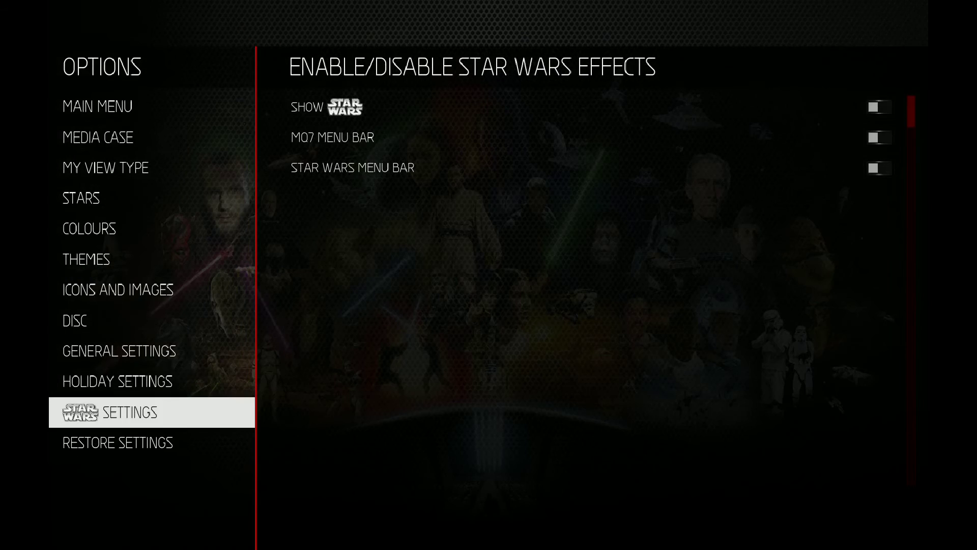
key(Right)
key(Down)
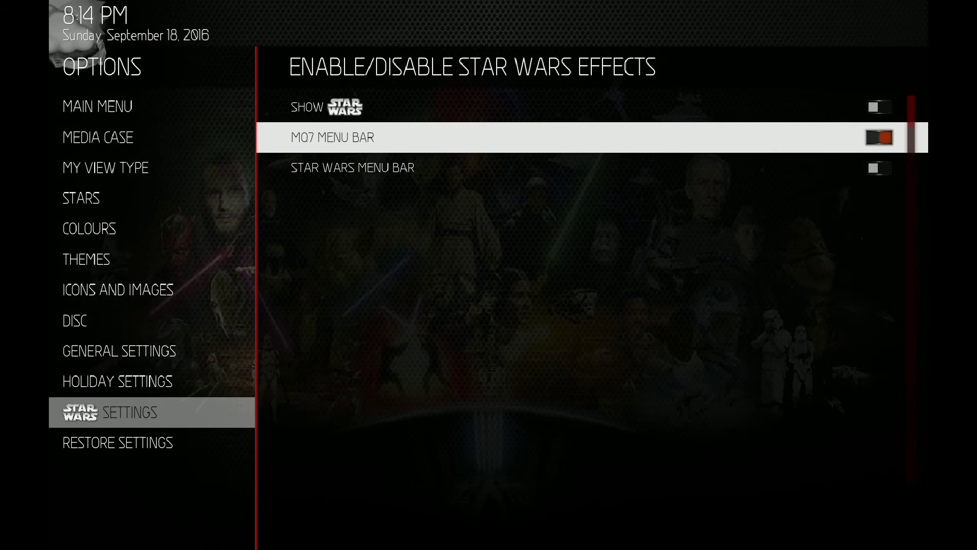
key(Escape)
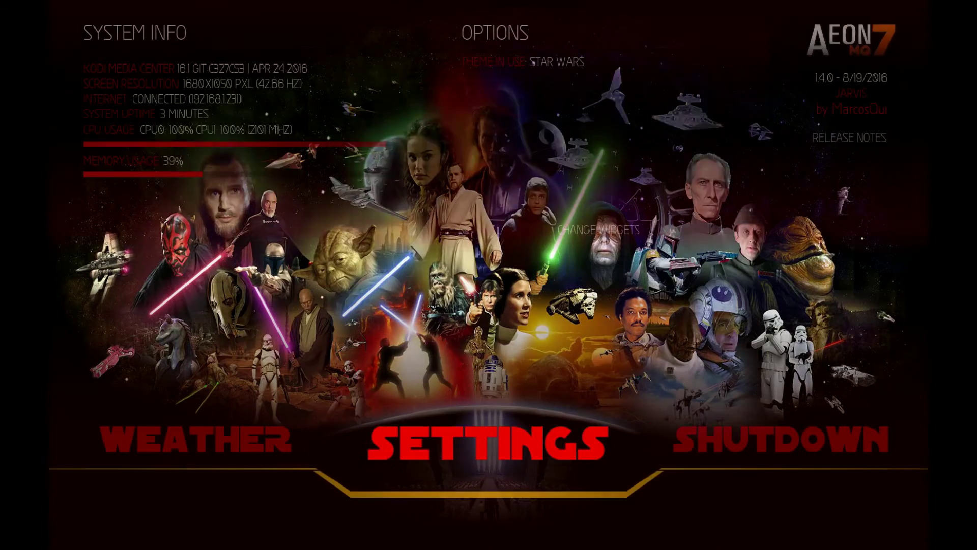
key(Down)
Turn off M07 Menu Bar, turn on Star Wars Menu Bar, and return to the home screen.
key(Return)
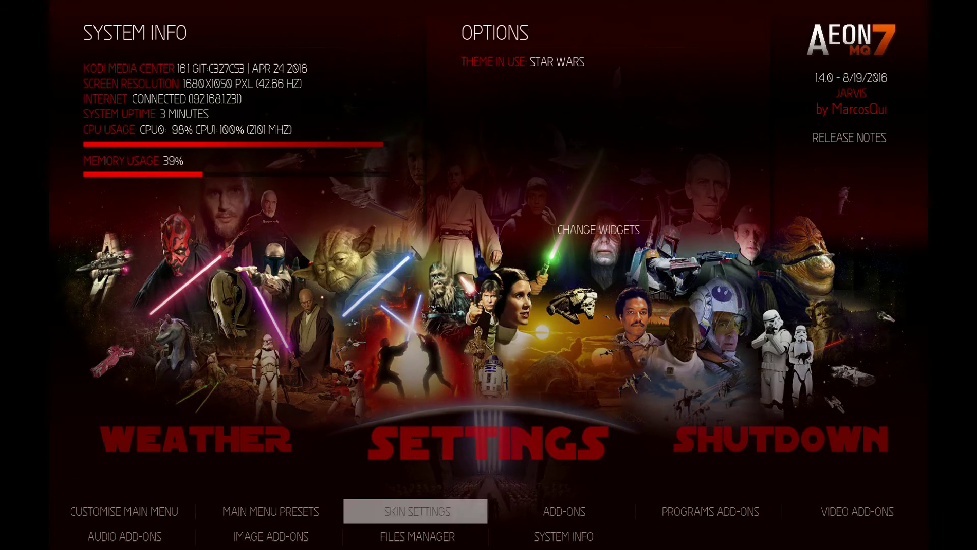
key(Right)
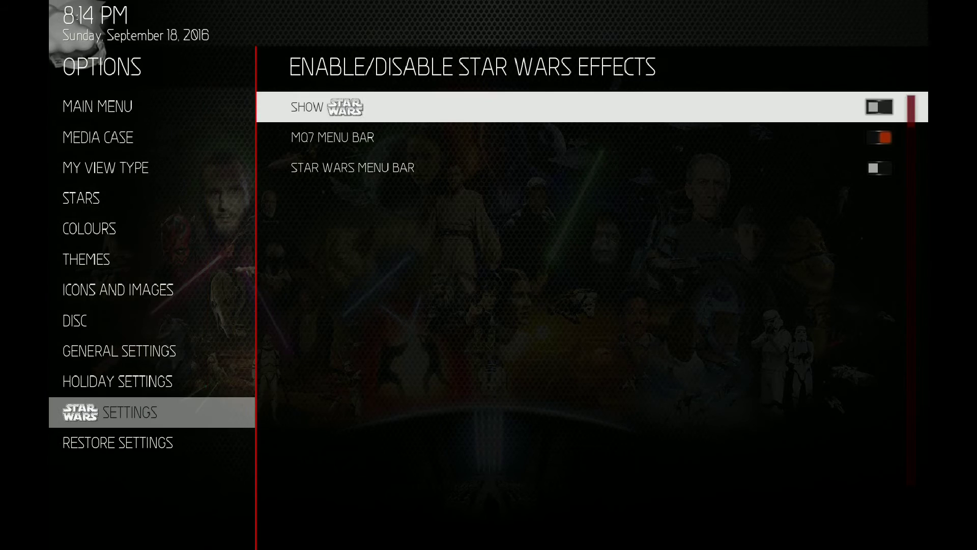
key(Down)
key(Return)
key(Down)
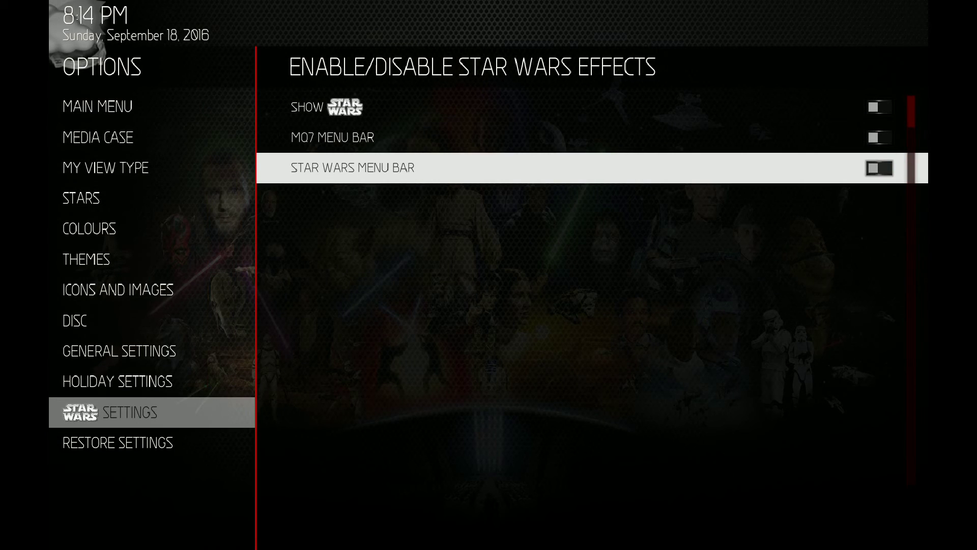
key(Return)
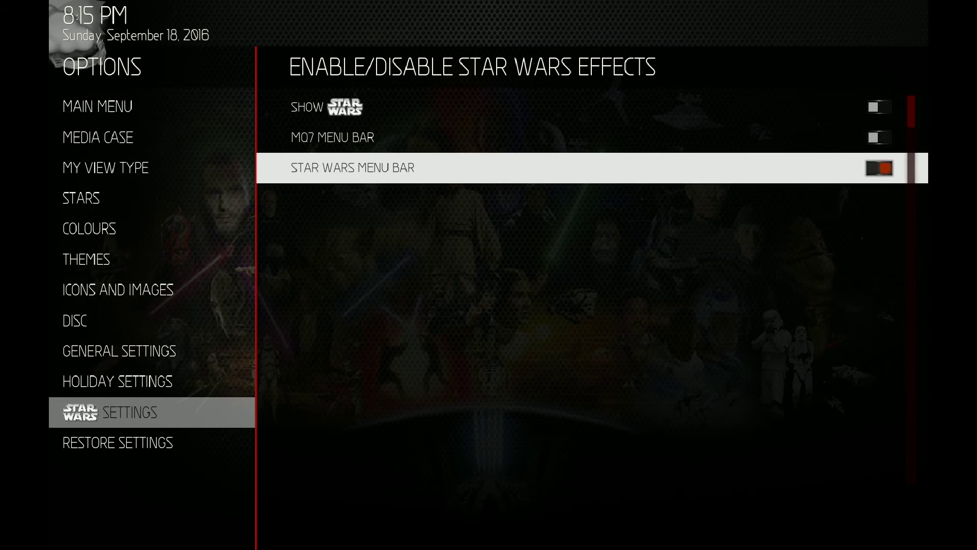
key(Escape)
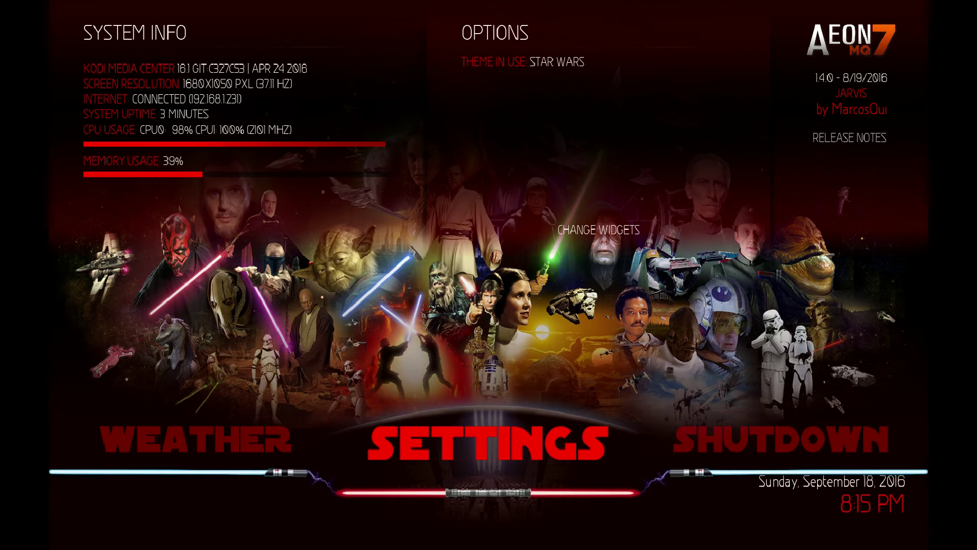
Enable the Show Star Wars effect for R2-D2, then browse the home menu to Movies.
key(Down)
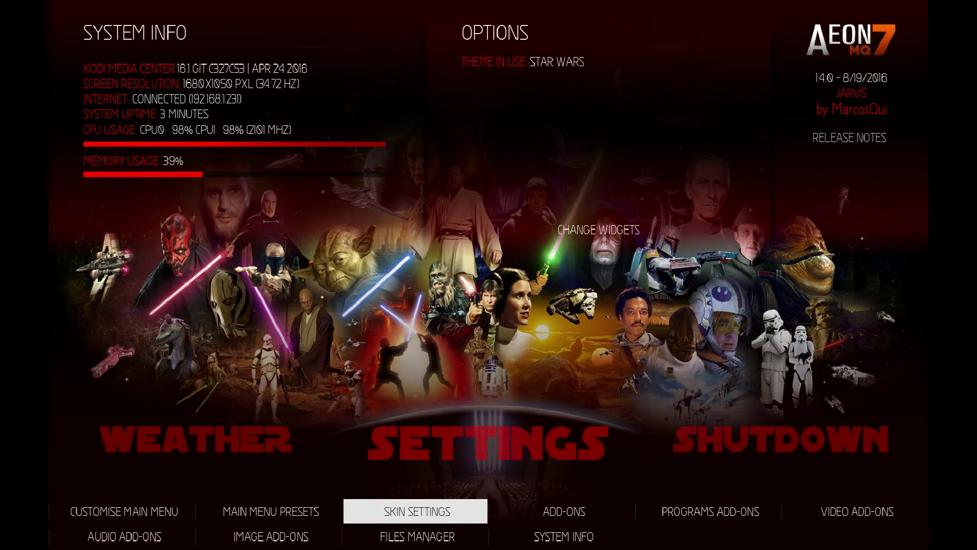
key(Up)
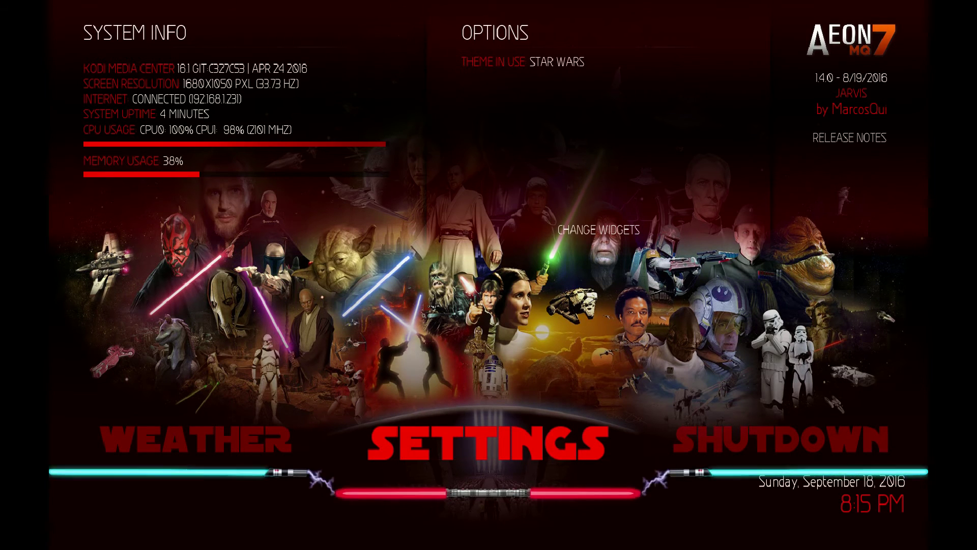
key(Down)
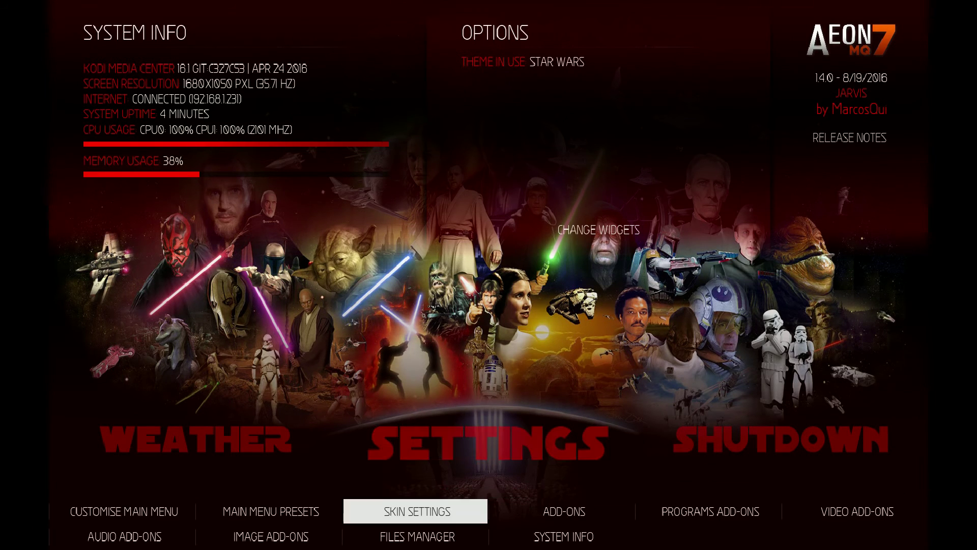
key(Return)
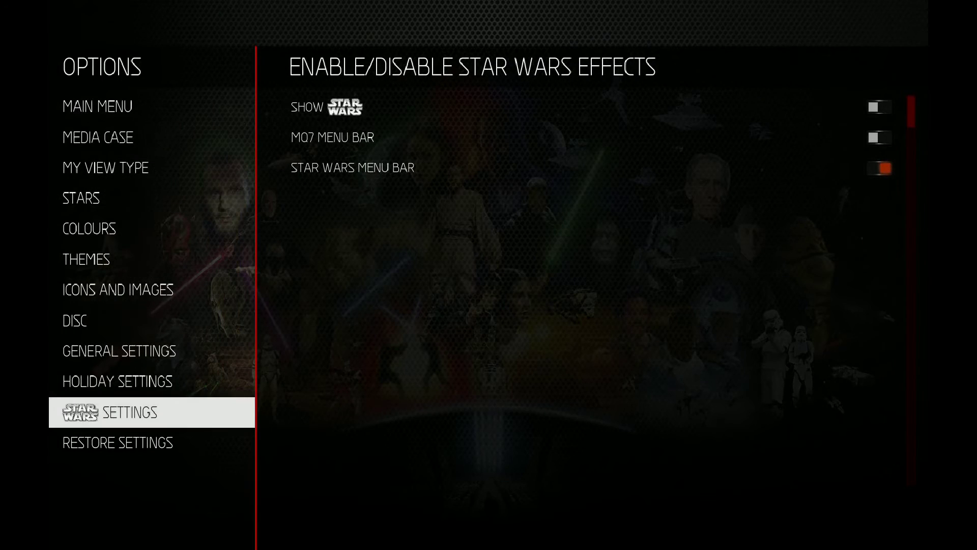
key(Right)
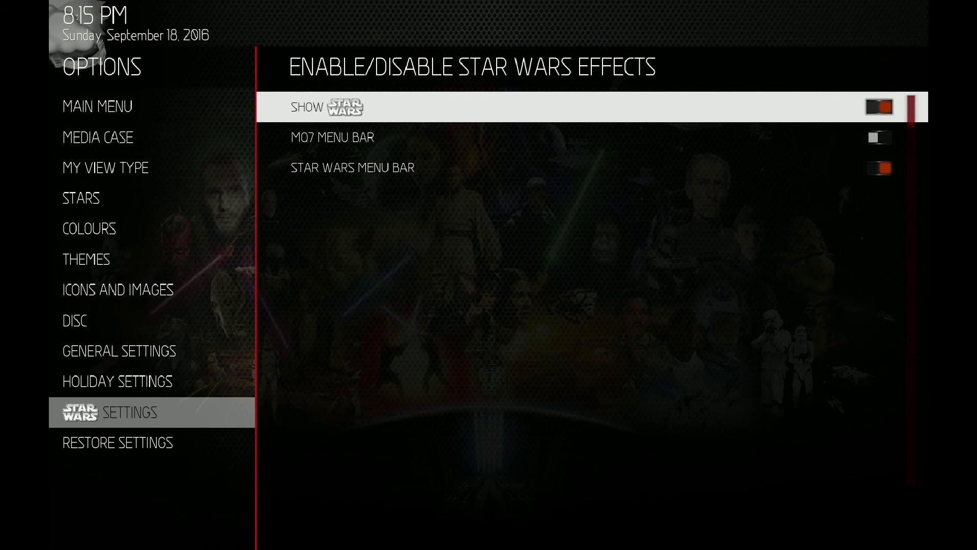
key(Escape)
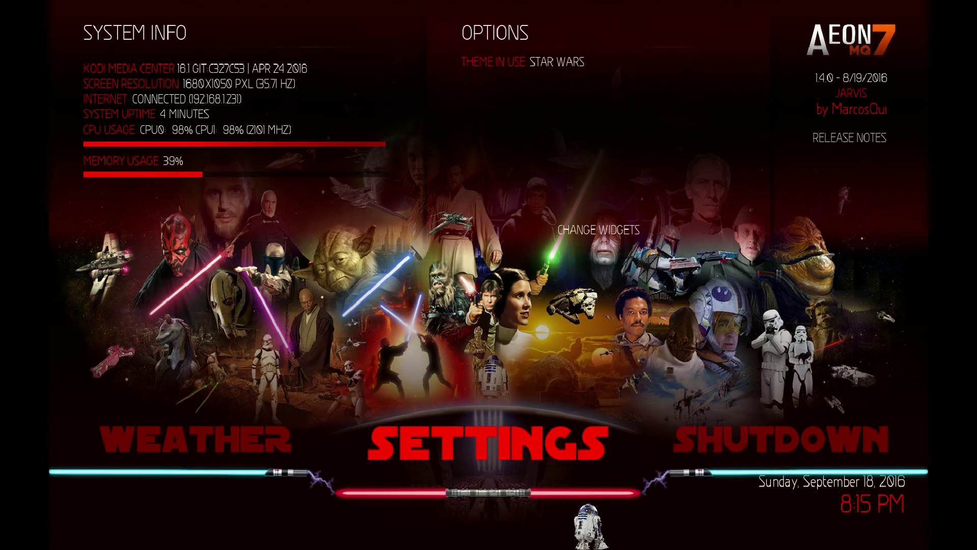
key(Right)
key(Right)
key(Right)
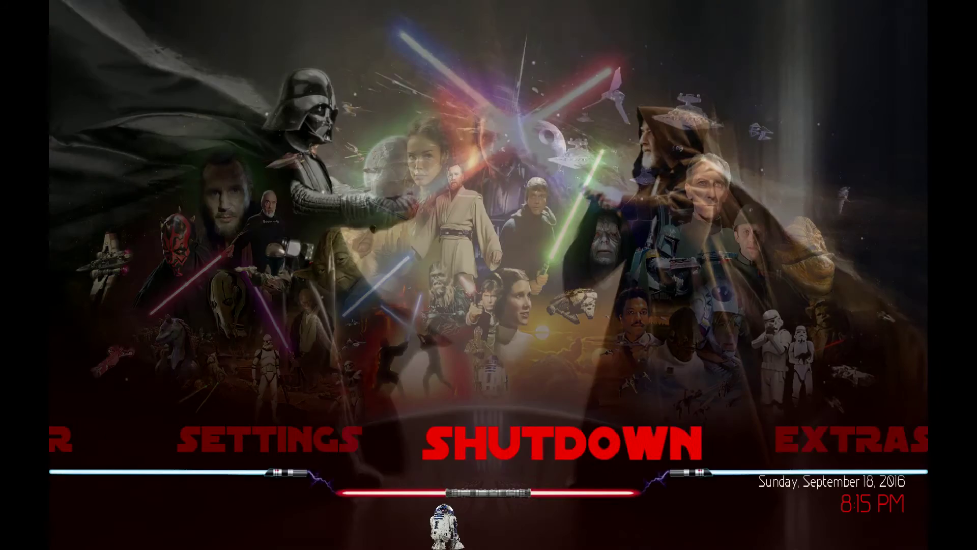